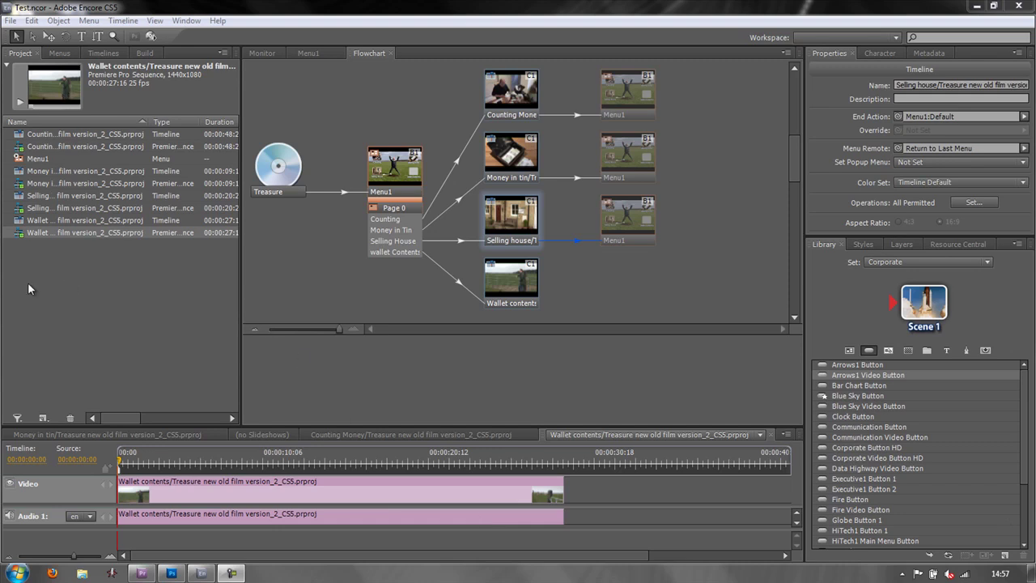
Step: List the project's menus, inspect Menu1's four chapter buttons, and go back to the Flowchart
{"action": "left_click", "coordinate": [61, 54]}
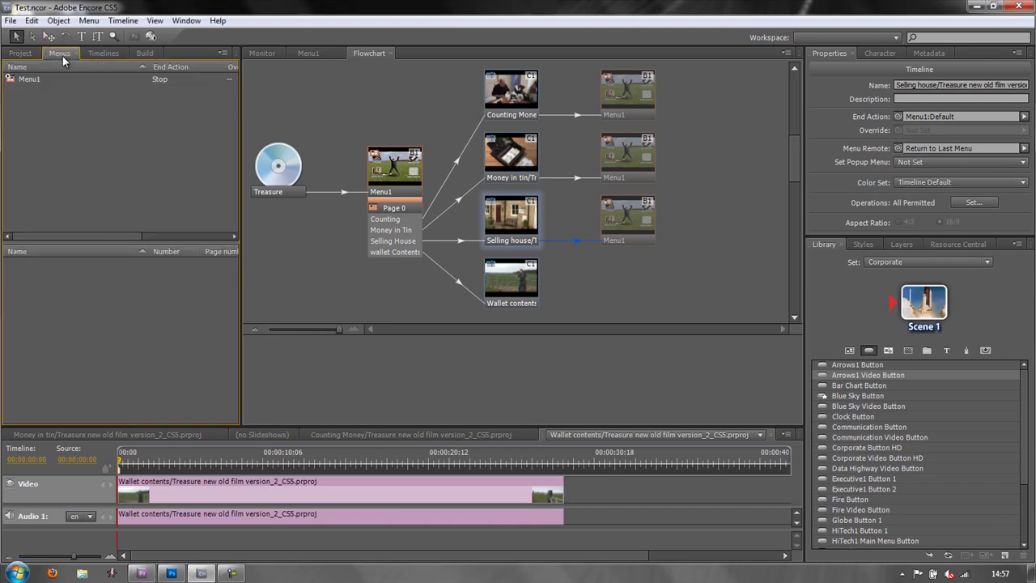
{"action": "left_click", "coordinate": [324, 49]}
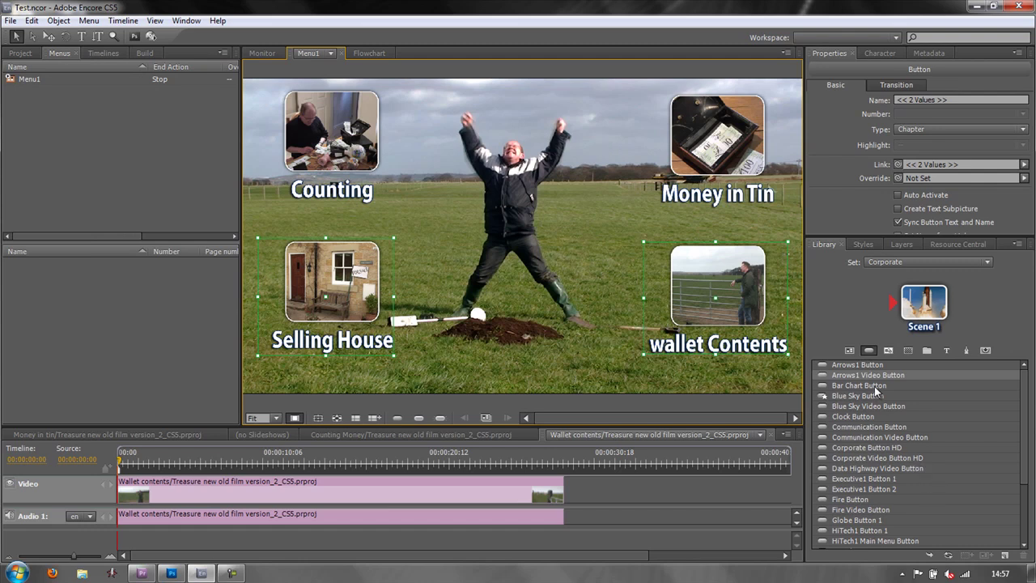
{"action": "left_click", "coordinate": [362, 53]}
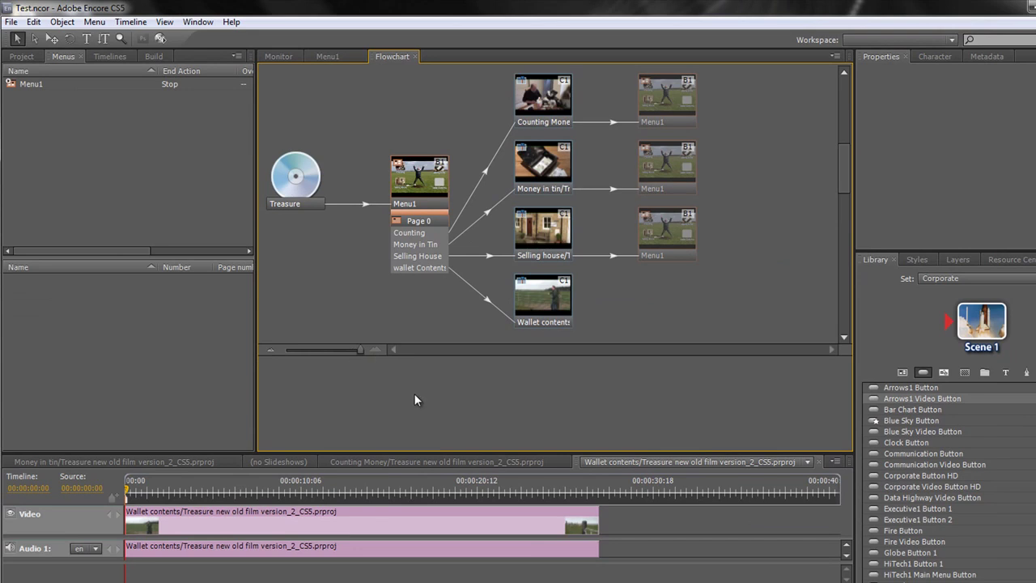
Step: Run File > Check Project, note its End Action Not Set result for Wallet contents, and close it
{"action": "left_click", "coordinate": [12, 21]}
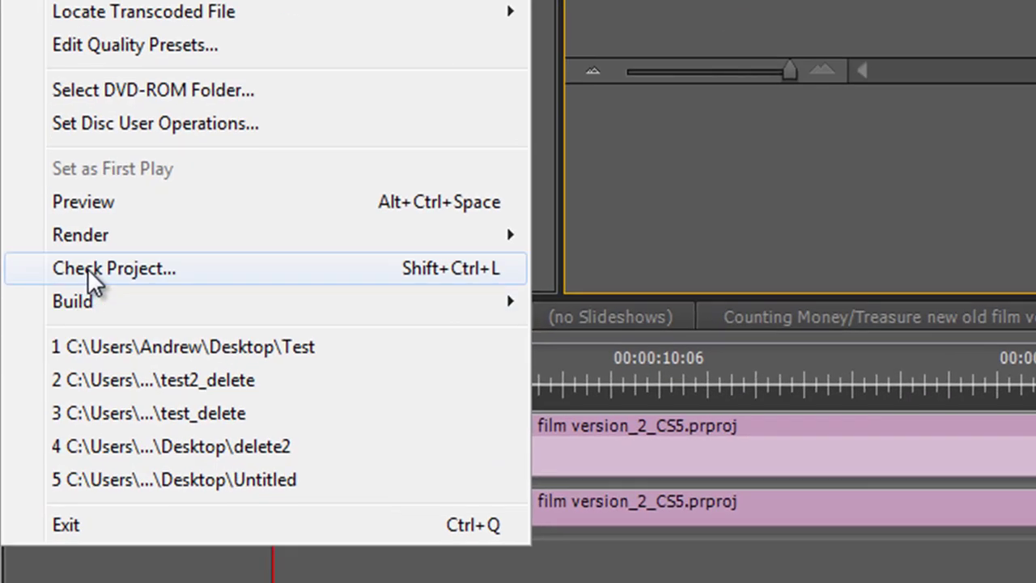
{"action": "left_click", "coordinate": [87, 268]}
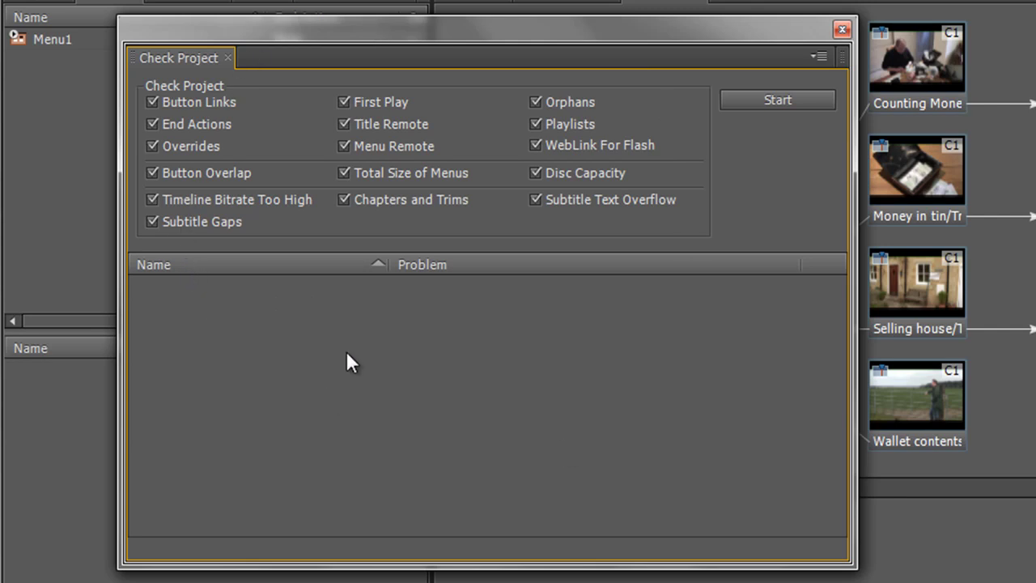
{"action": "left_click", "coordinate": [788, 103]}
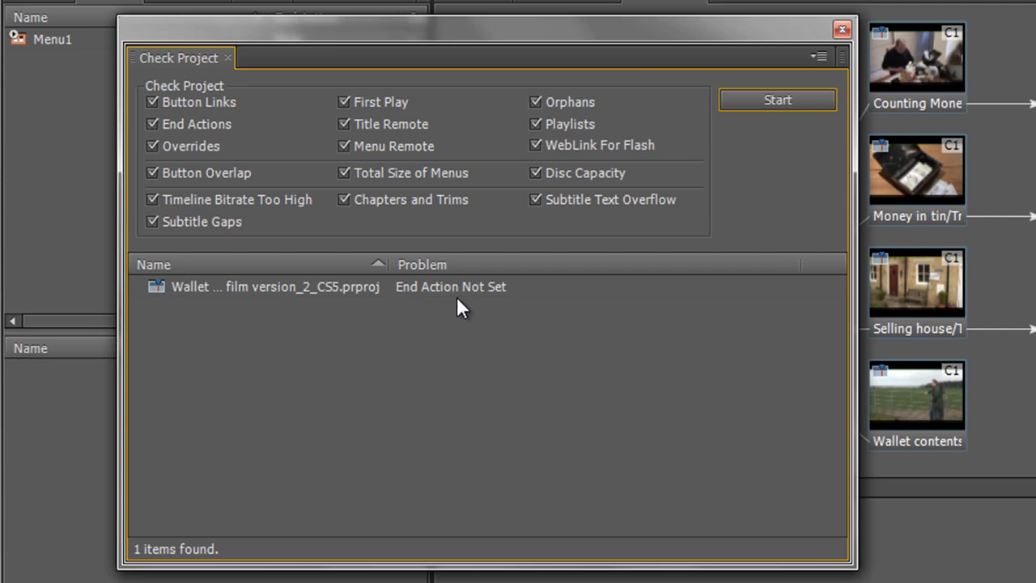
{"action": "left_click", "coordinate": [843, 30]}
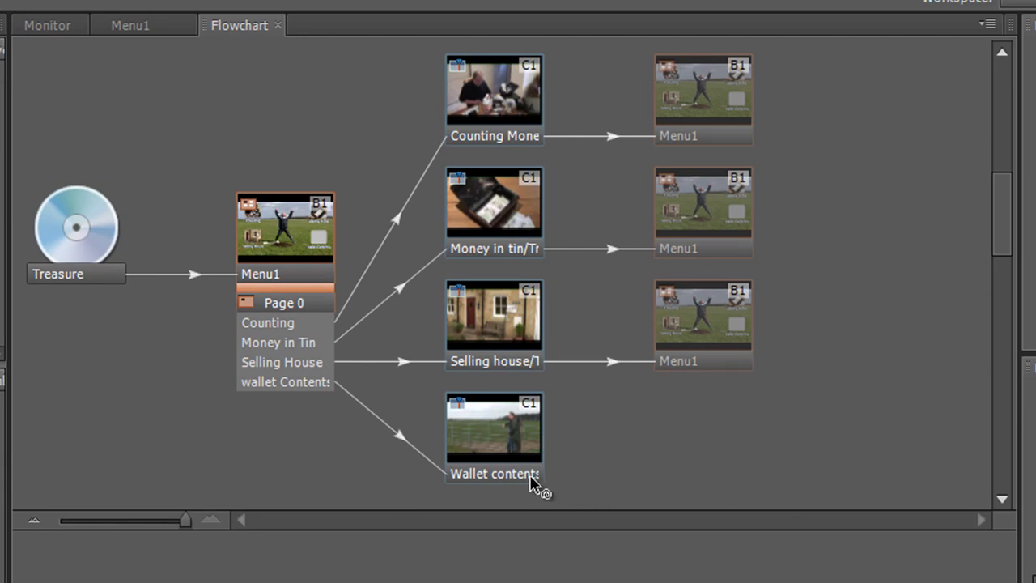
Step: Drag the Wallet contents timeline onto Menu1 so its end action becomes Menu1:Default
{"action": "left_click_drag", "start_coordinate": [531, 477], "coordinate": [295, 243]}
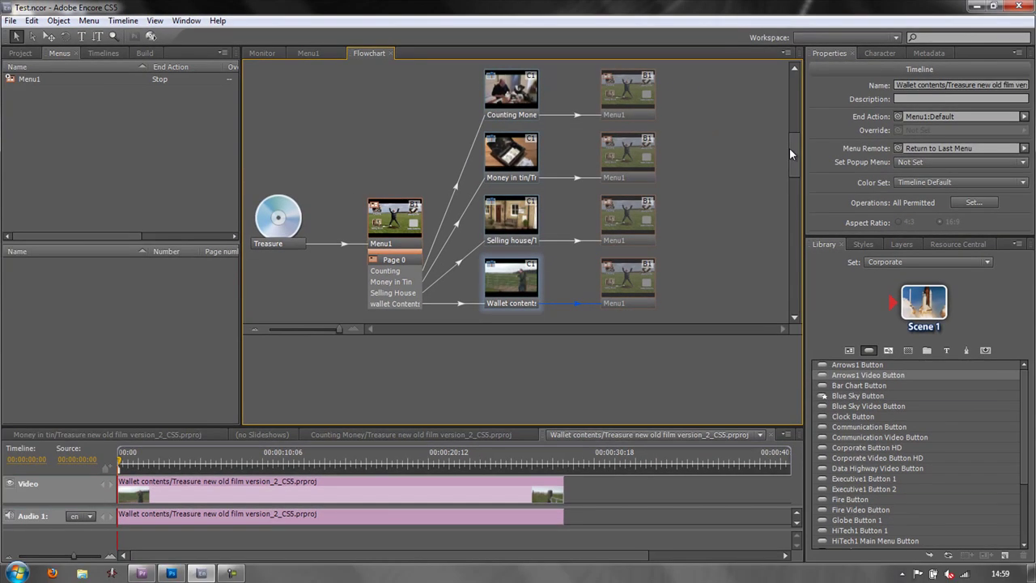
{"action": "left_click_drag", "start_coordinate": [790, 154], "coordinate": [795, 146]}
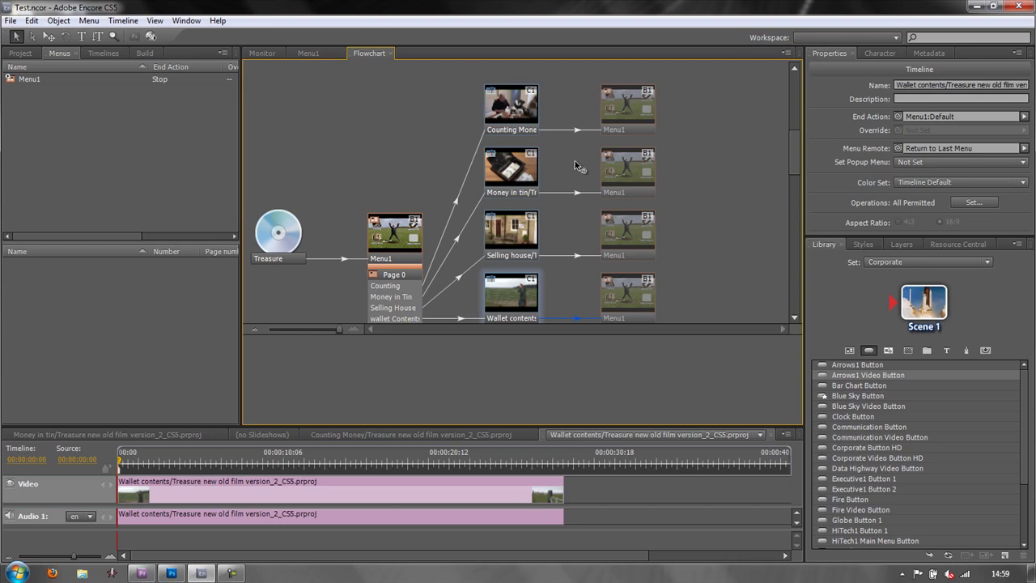
{"action": "key", "text": "grave"}
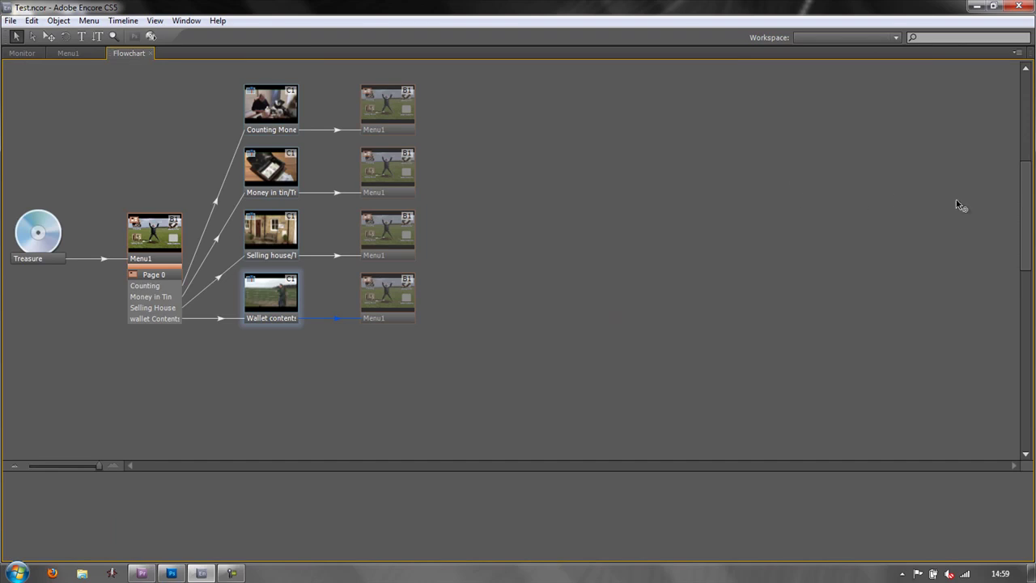
{"action": "left_click_drag", "start_coordinate": [1014, 212], "coordinate": [1015, 191]}
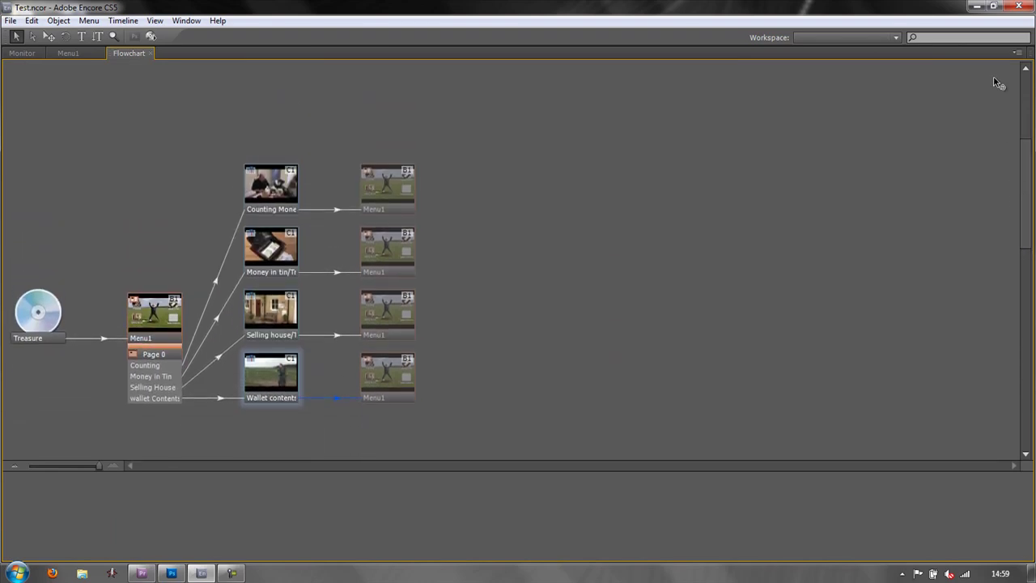
{"action": "scroll", "coordinate": [1009, 71], "scroll_direction": "down", "scroll_amount": 1}
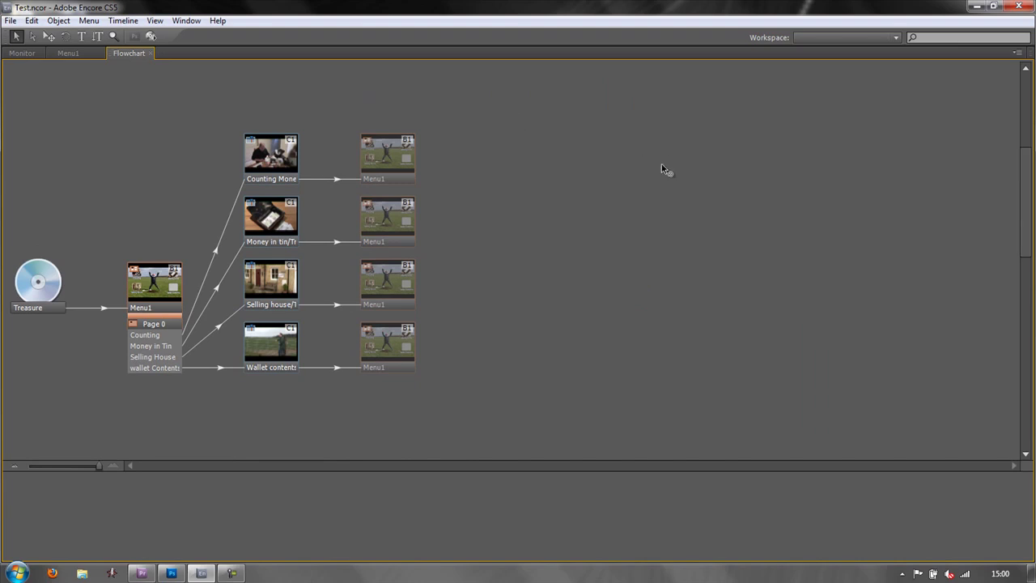
{"action": "key", "text": "grave"}
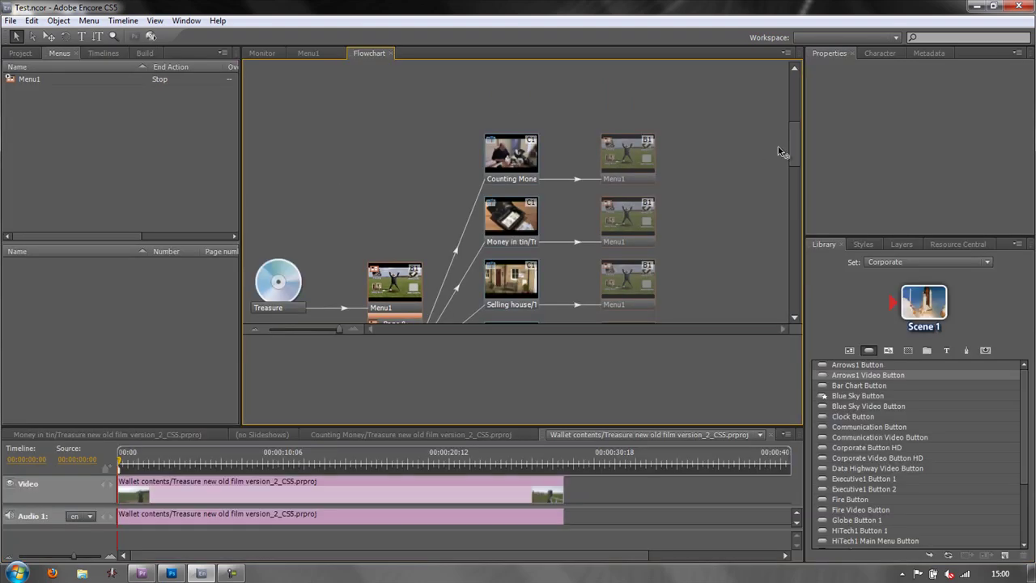
{"action": "left_click_drag", "start_coordinate": [793, 142], "coordinate": [791, 155]}
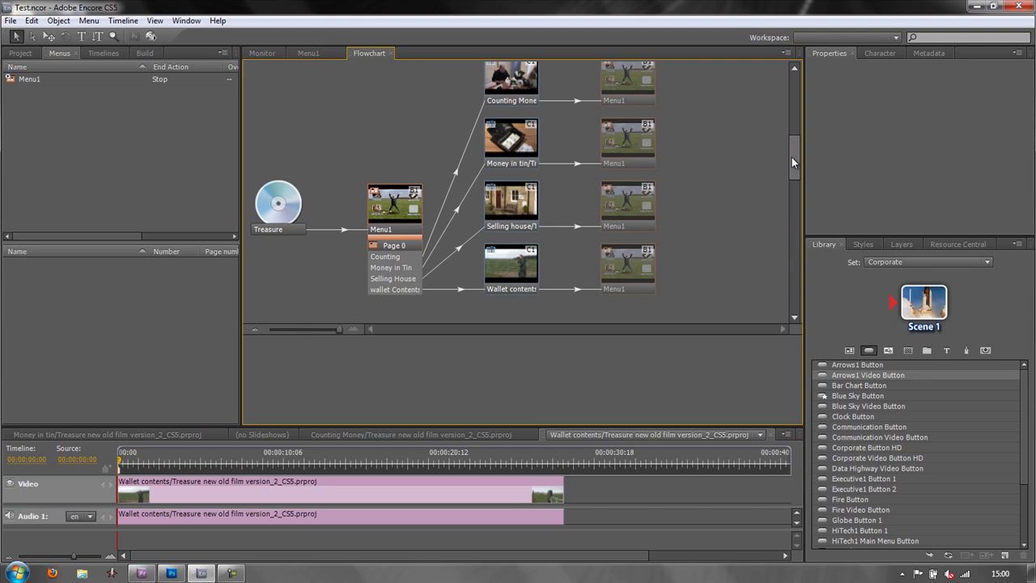
{"action": "left_click_drag", "start_coordinate": [790, 162], "coordinate": [796, 161]}
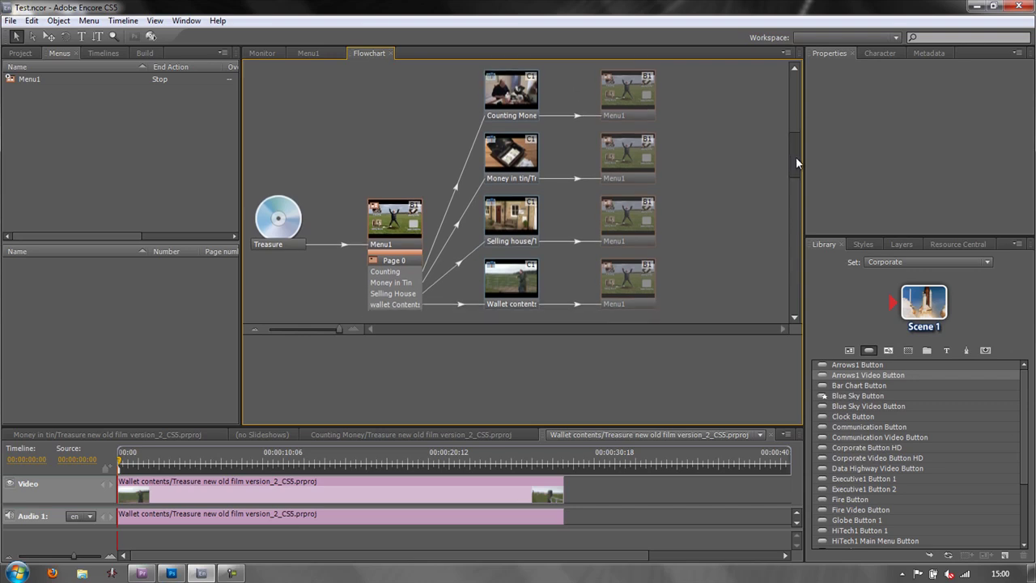
Step: Re-run File > Check Project, confirm it reports No items found, and close the dialog
{"action": "left_click", "coordinate": [11, 21]}
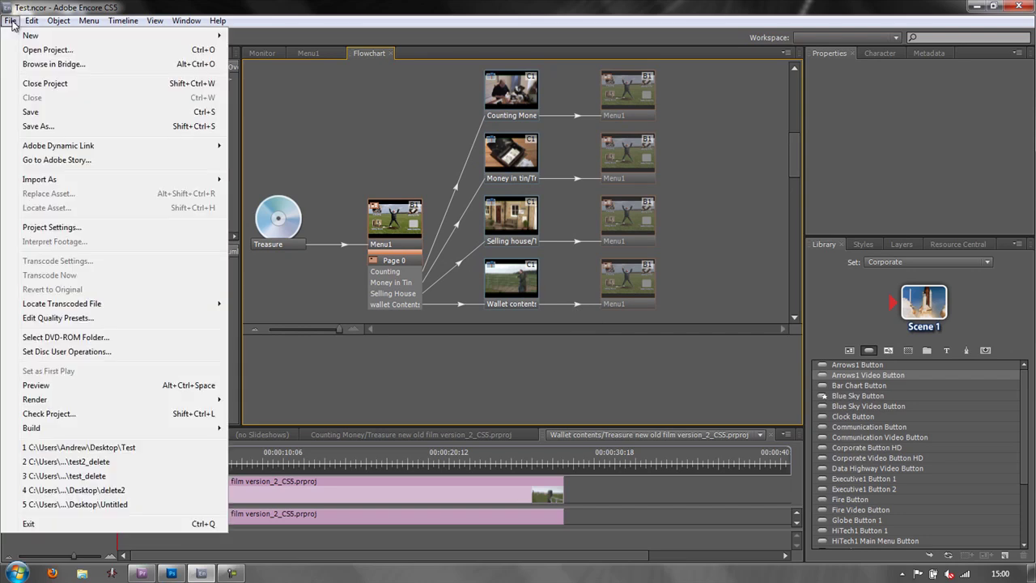
{"action": "left_click", "coordinate": [43, 417]}
{"action": "left_click", "coordinate": [436, 113]}
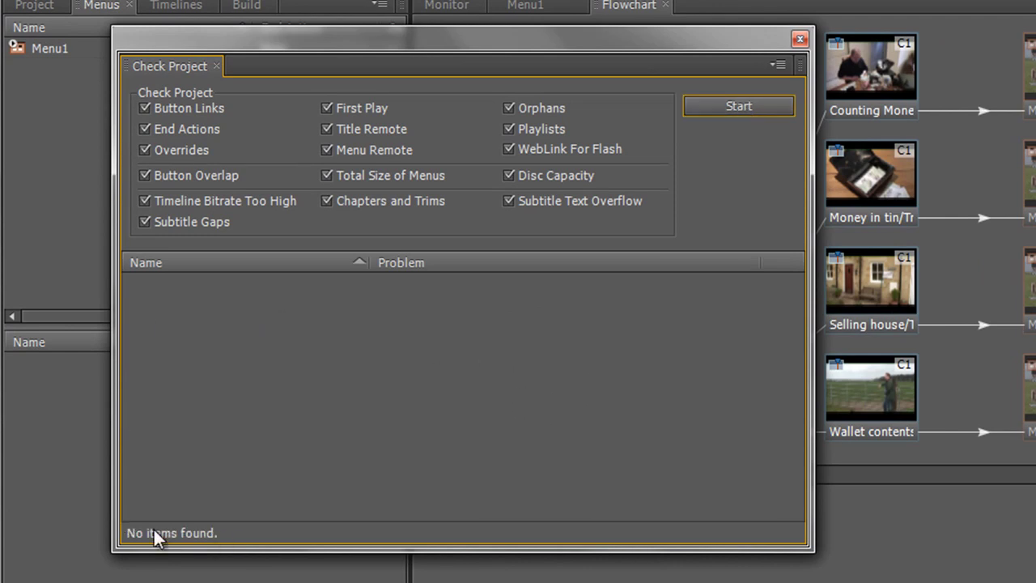
{"action": "left_click", "coordinate": [800, 39]}
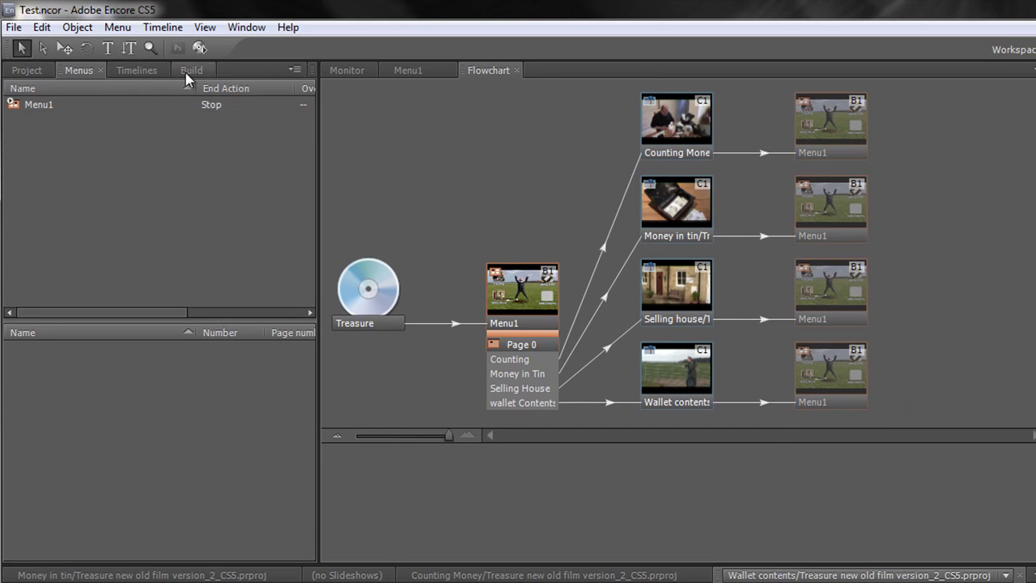
Step: Bring up the Build panel and widen its settings area
{"action": "left_click", "coordinate": [14, 27]}
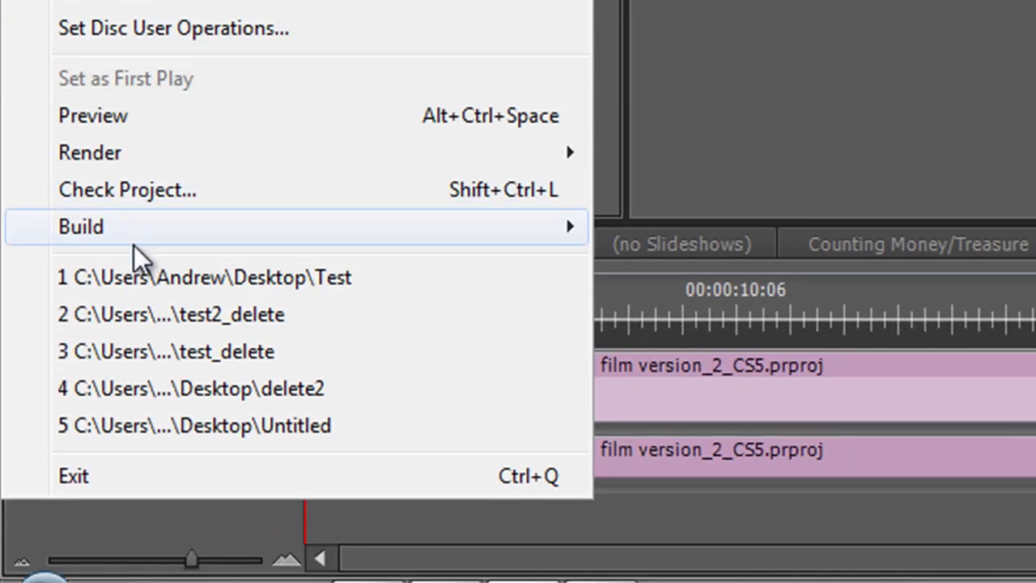
{"action": "mouse_move", "coordinate": [117, 277]}
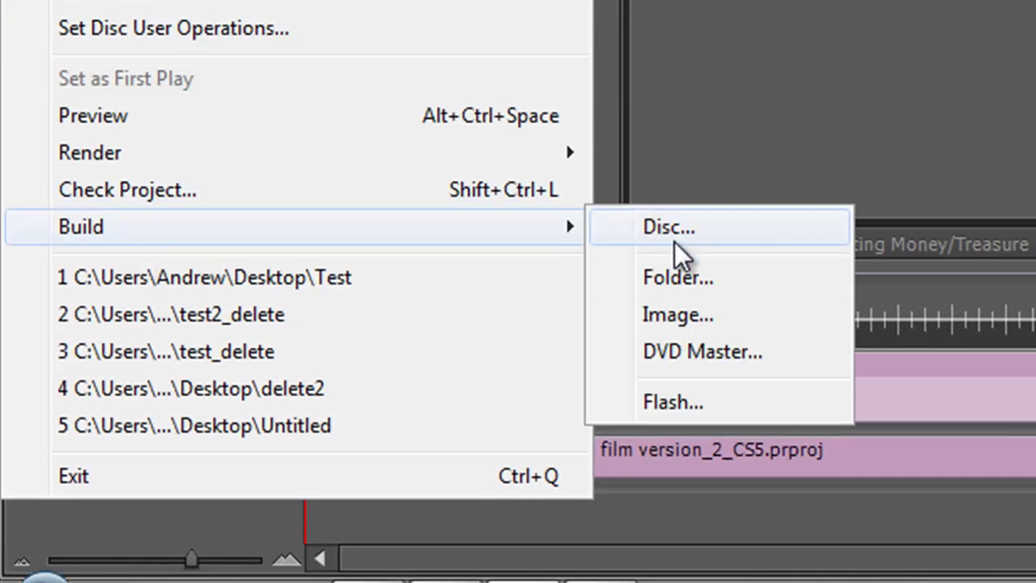
{"action": "left_click", "coordinate": [710, 116]}
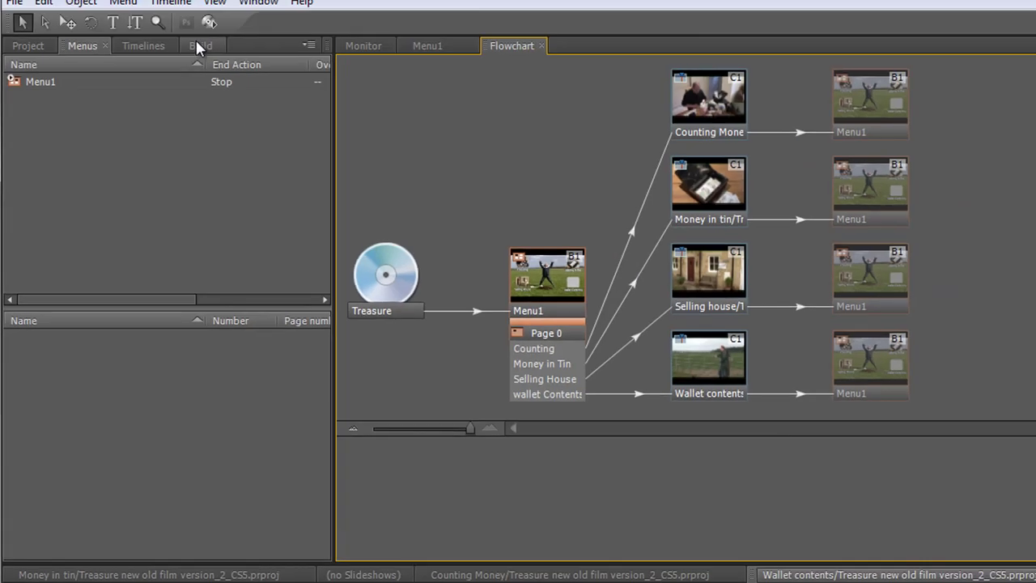
{"action": "left_click", "coordinate": [199, 46]}
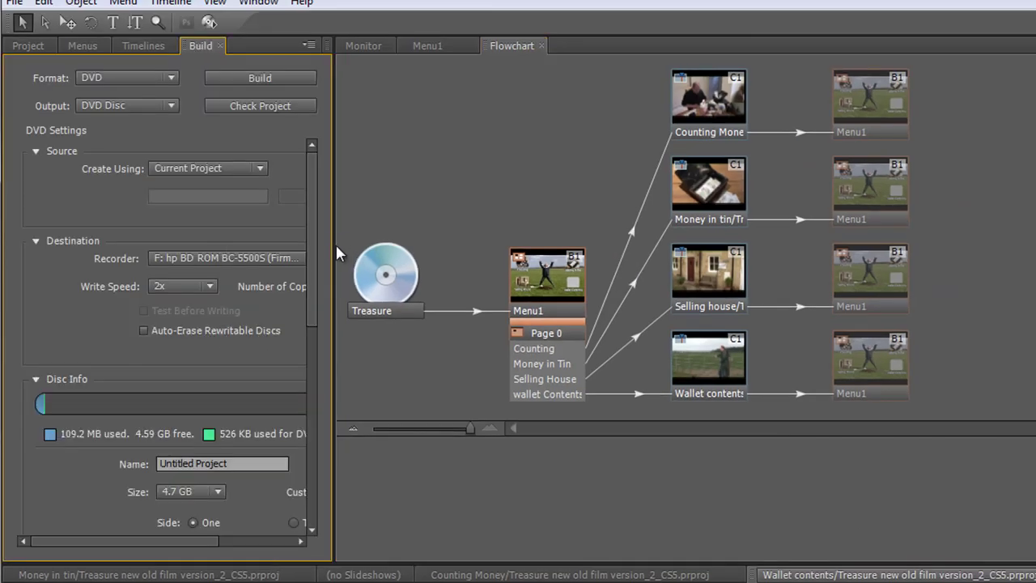
{"action": "left_click_drag", "start_coordinate": [335, 251], "coordinate": [528, 253]}
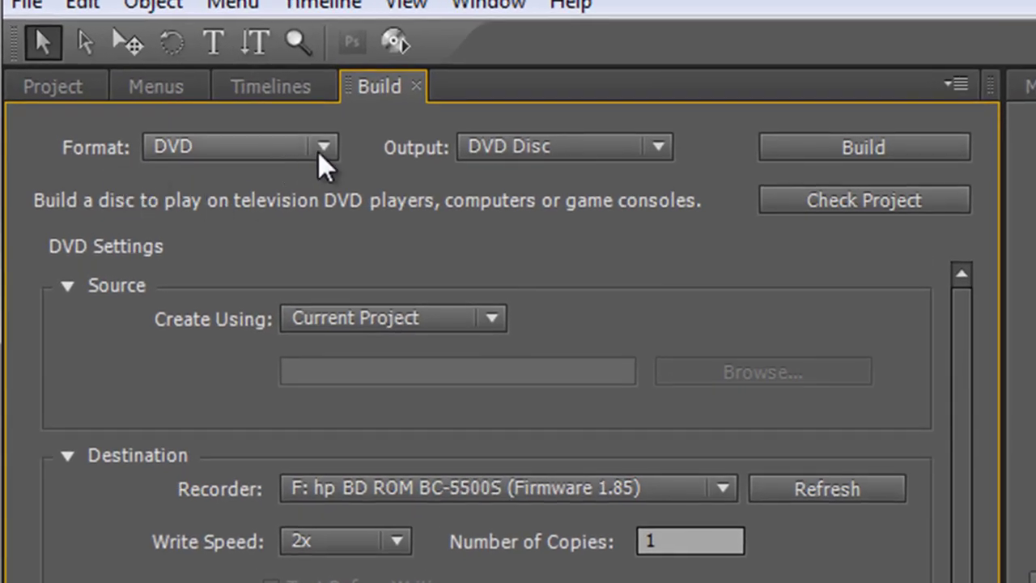
Step: Keep DVD as the build format and DVD Disc as the output type
{"action": "left_click", "coordinate": [324, 150]}
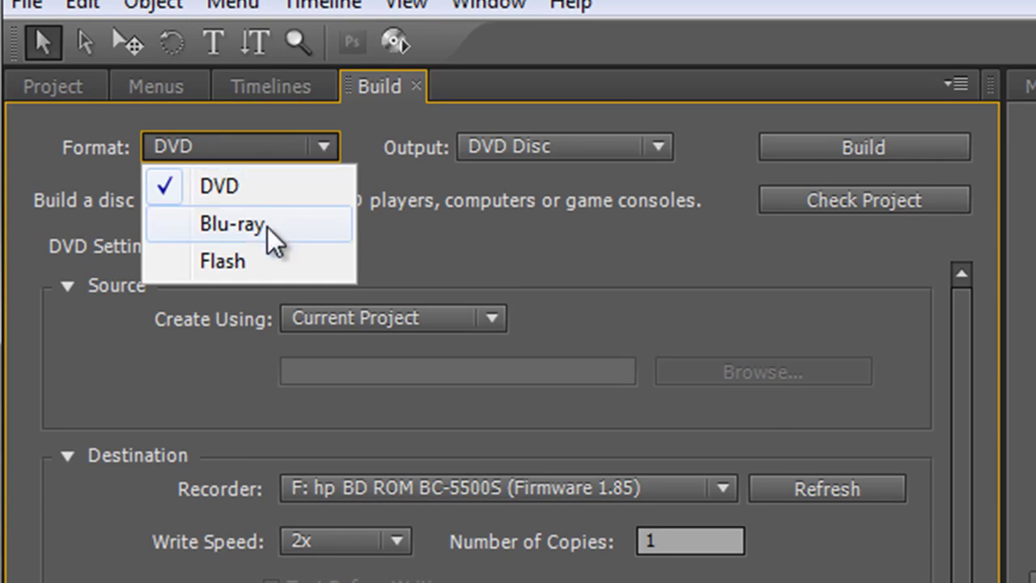
{"action": "left_click", "coordinate": [262, 268]}
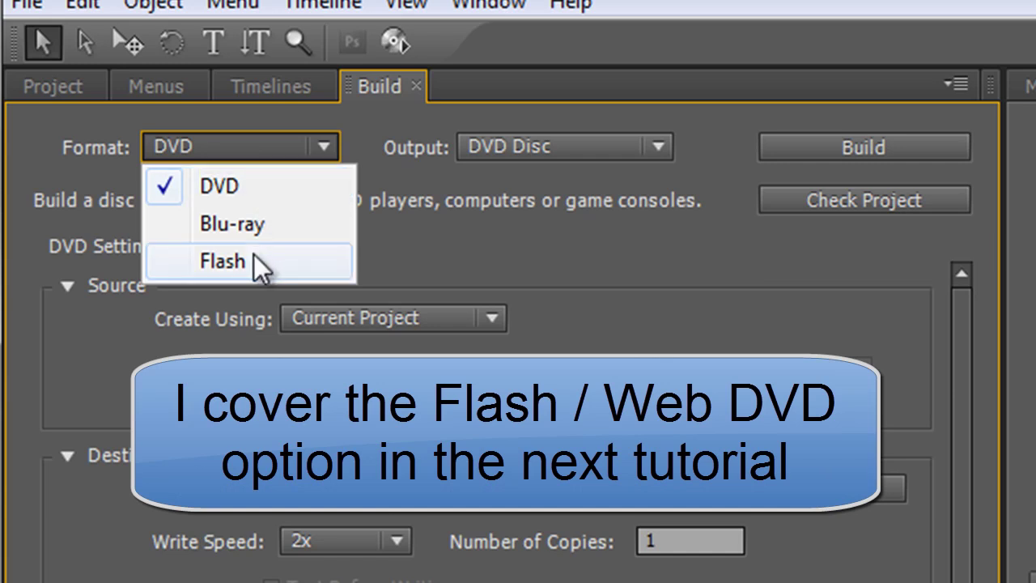
{"action": "left_click", "coordinate": [285, 257]}
{"action": "left_click", "coordinate": [495, 246]}
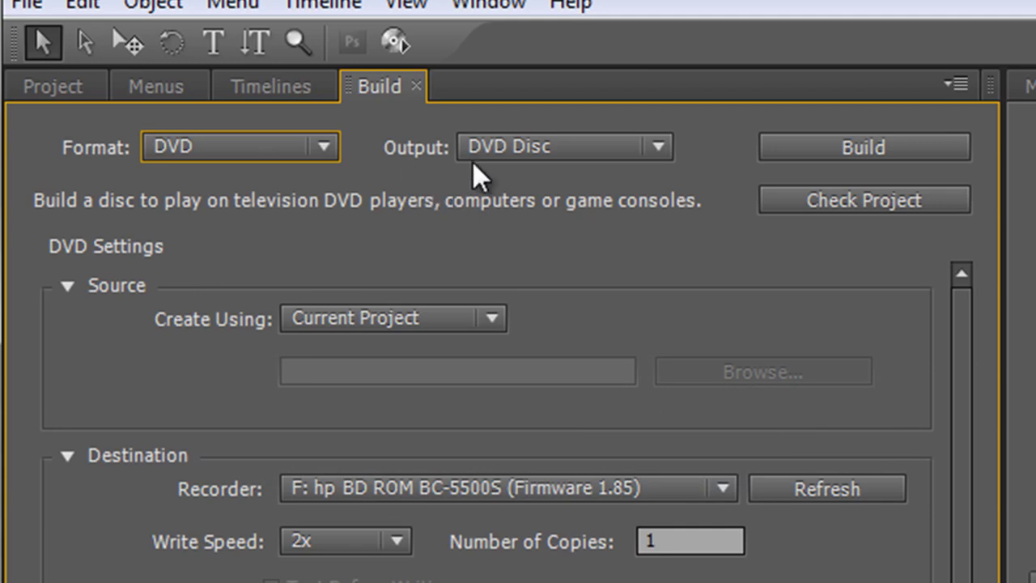
{"action": "left_click", "coordinate": [648, 147]}
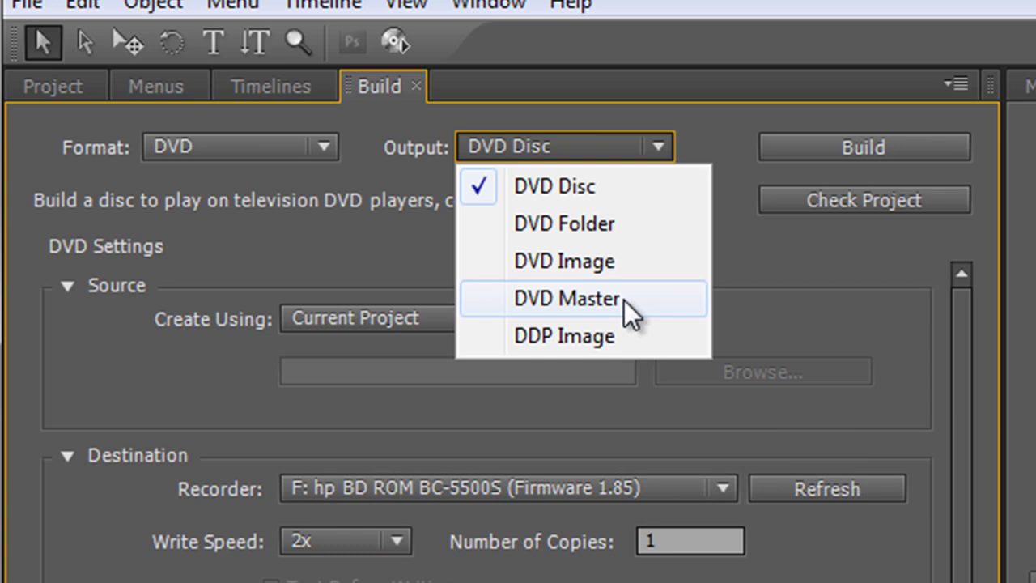
{"action": "left_click", "coordinate": [854, 249]}
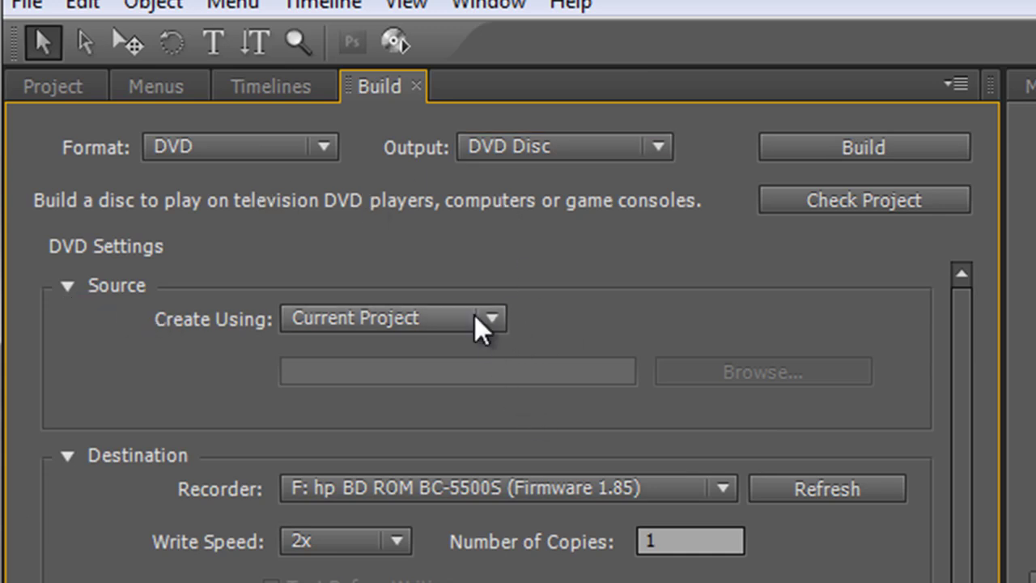
{"action": "left_click", "coordinate": [495, 317]}
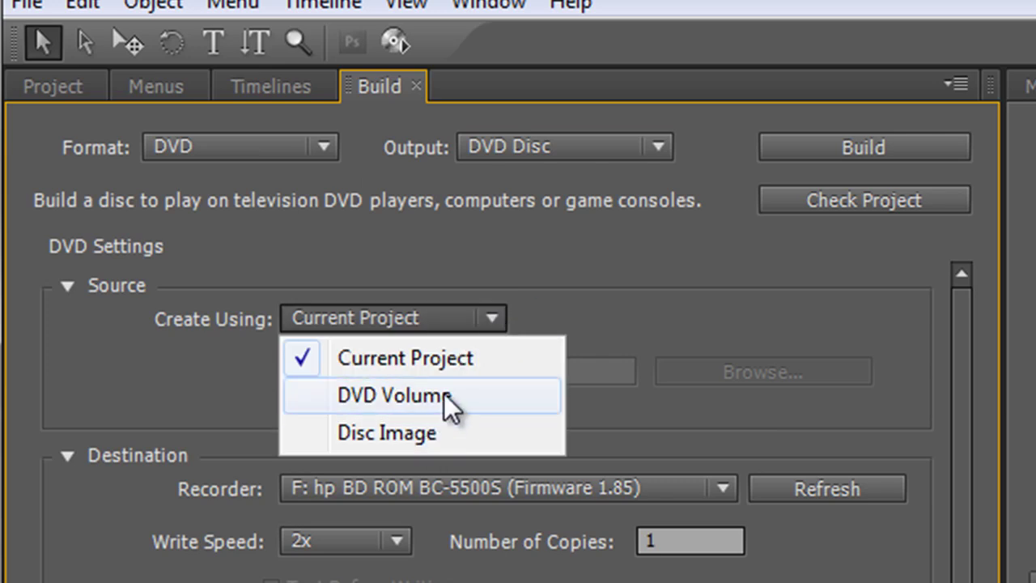
{"action": "left_click", "coordinate": [498, 316]}
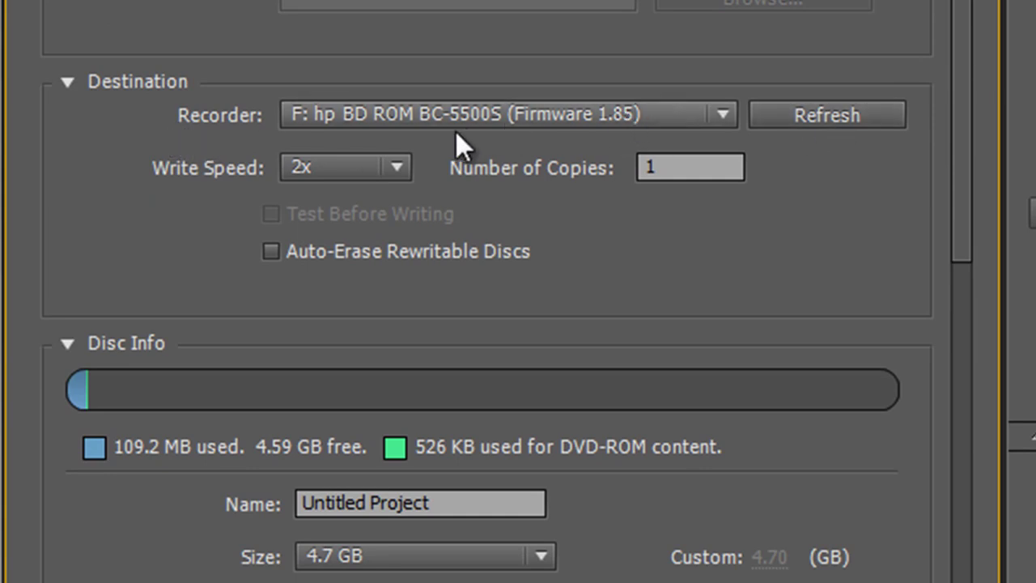
{"action": "left_click", "coordinate": [394, 169]}
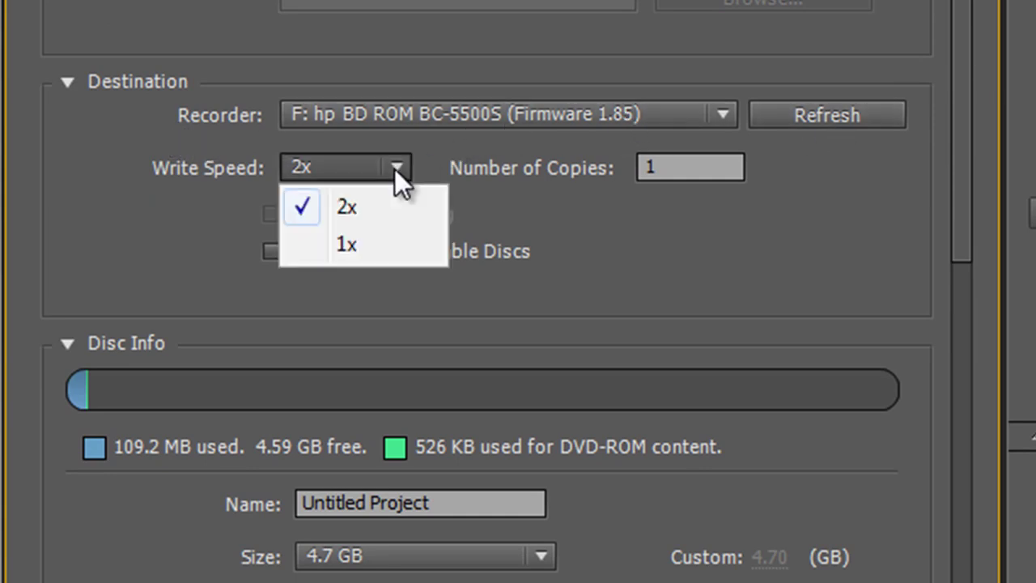
{"action": "left_click", "coordinate": [395, 169]}
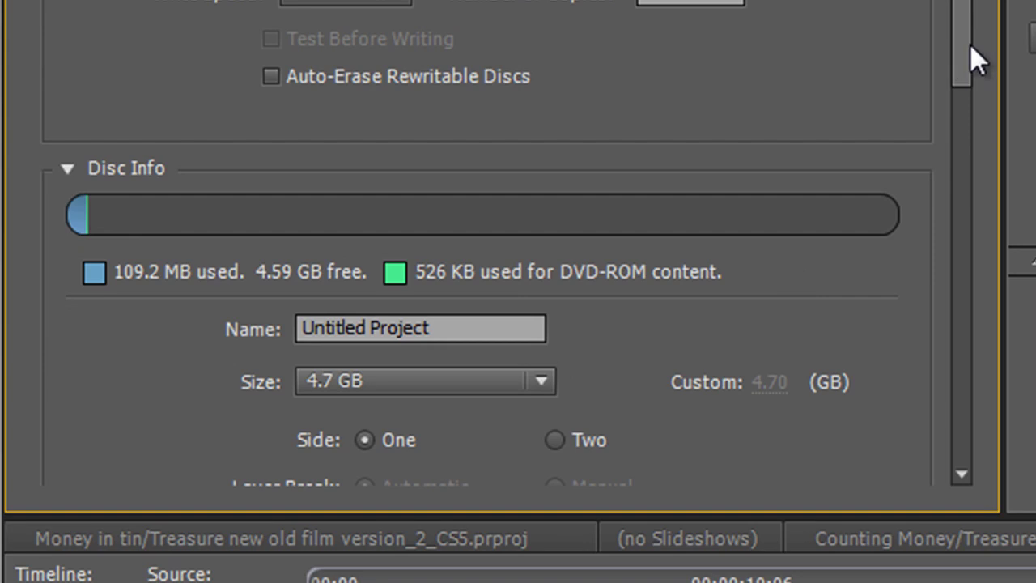
{"action": "left_click_drag", "start_coordinate": [962, 64], "coordinate": [945, 180]}
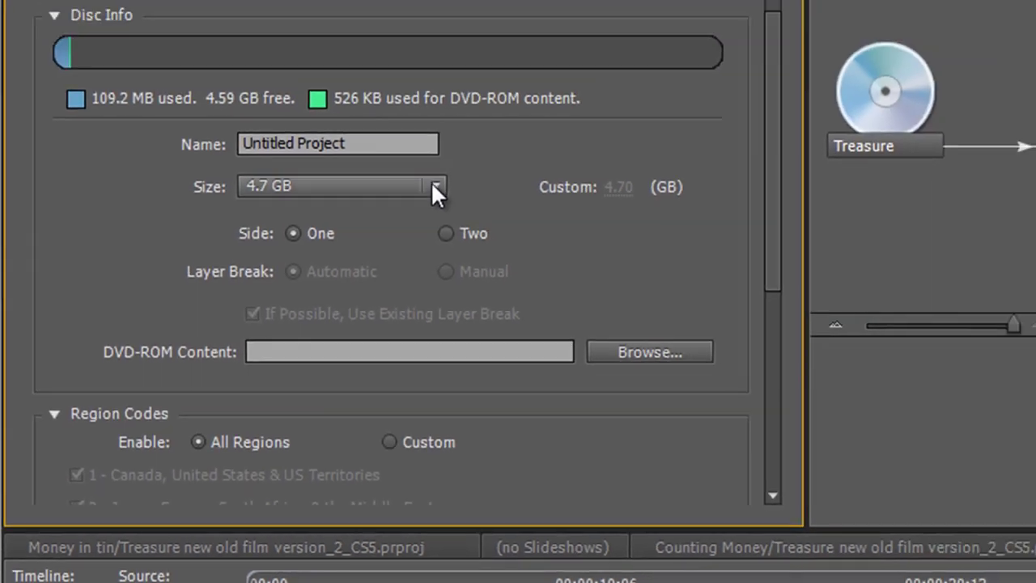
{"action": "left_click", "coordinate": [541, 89]}
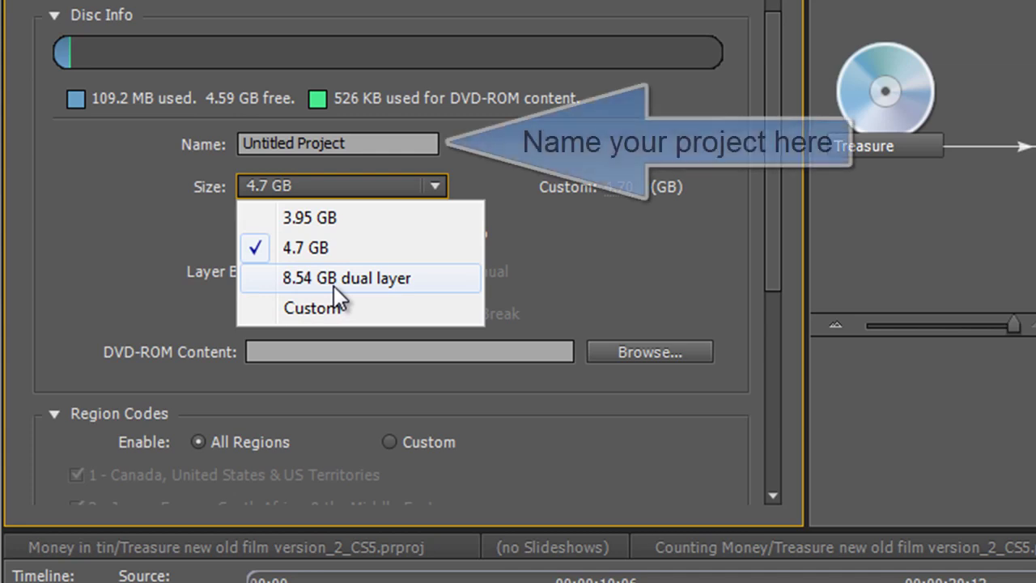
{"action": "left_click", "coordinate": [555, 267]}
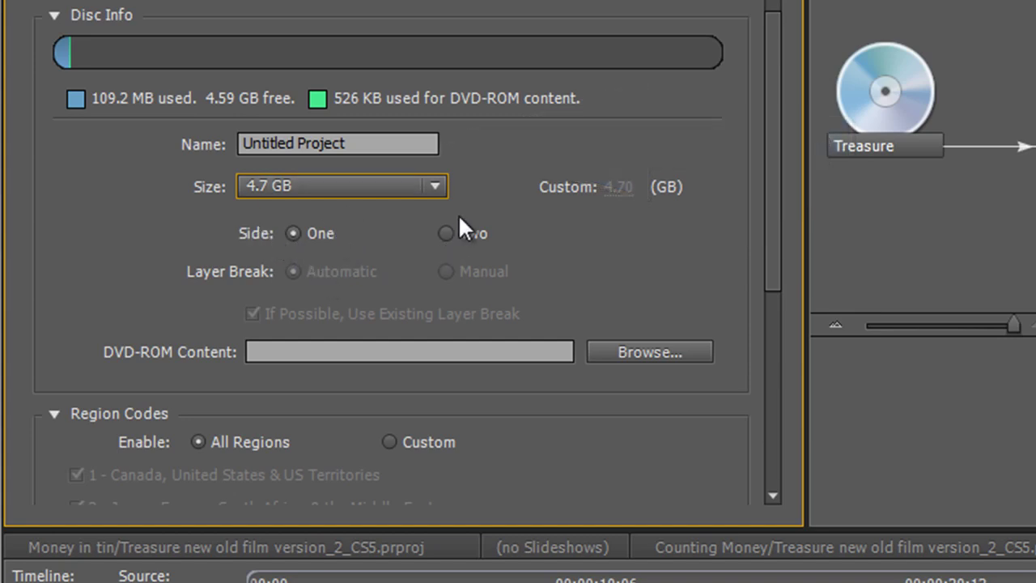
{"action": "scroll", "coordinate": [461, 227], "scroll_direction": "down", "scroll_amount": 2}
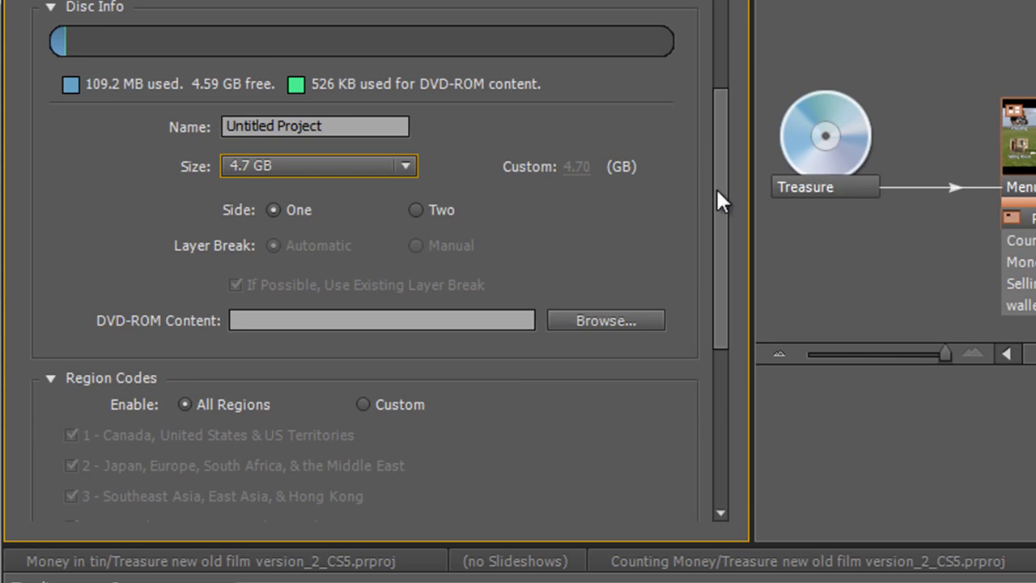
Step: Switch Region Codes to Custom, then back to All Regions
{"action": "left_click_drag", "start_coordinate": [718, 194], "coordinate": [727, 375]}
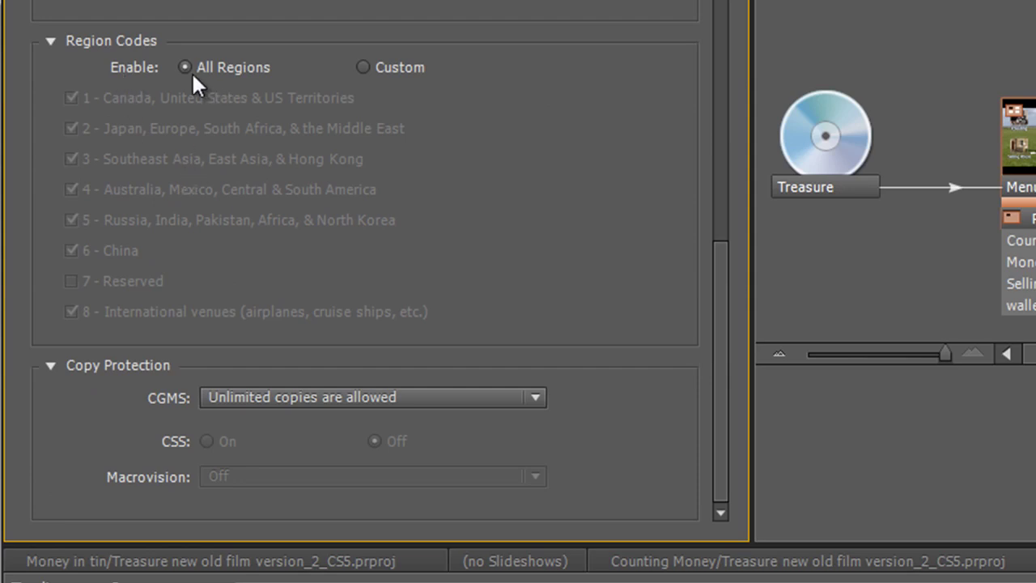
{"action": "left_click", "coordinate": [358, 64]}
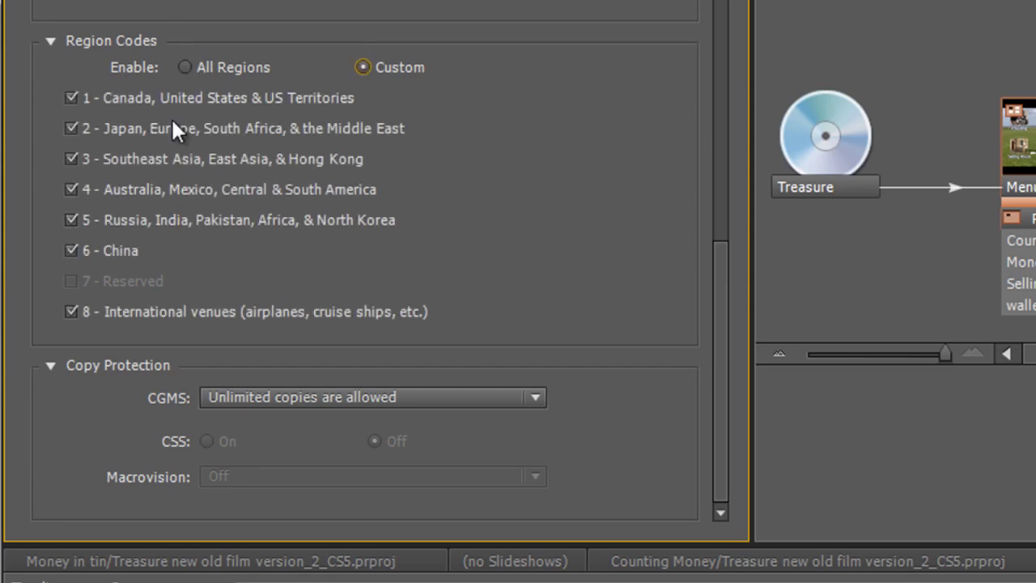
{"action": "left_click", "coordinate": [182, 65]}
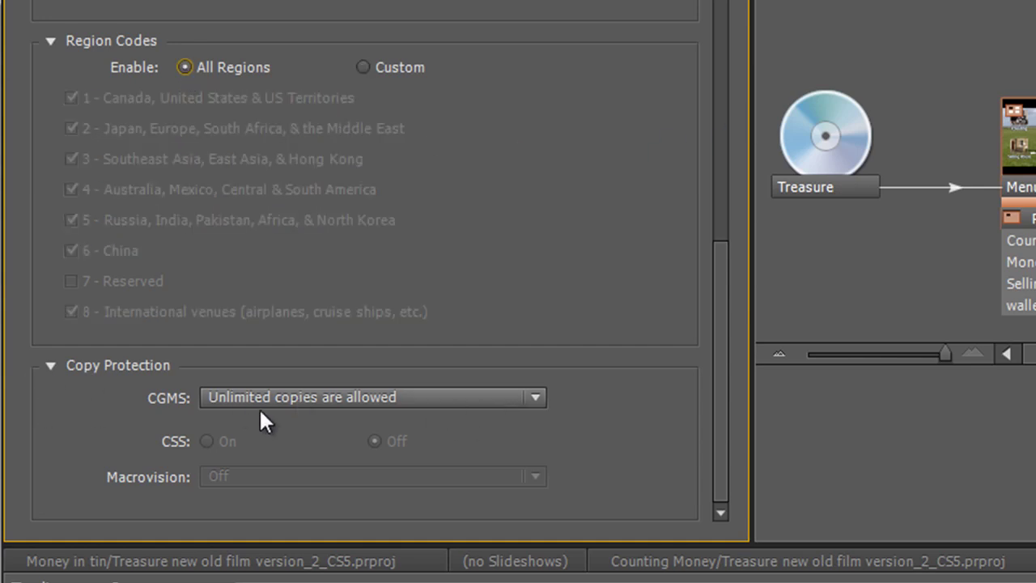
Step: Keep CGMS at unlimited copies allowed and name the disc Treasure
{"action": "left_click", "coordinate": [533, 400]}
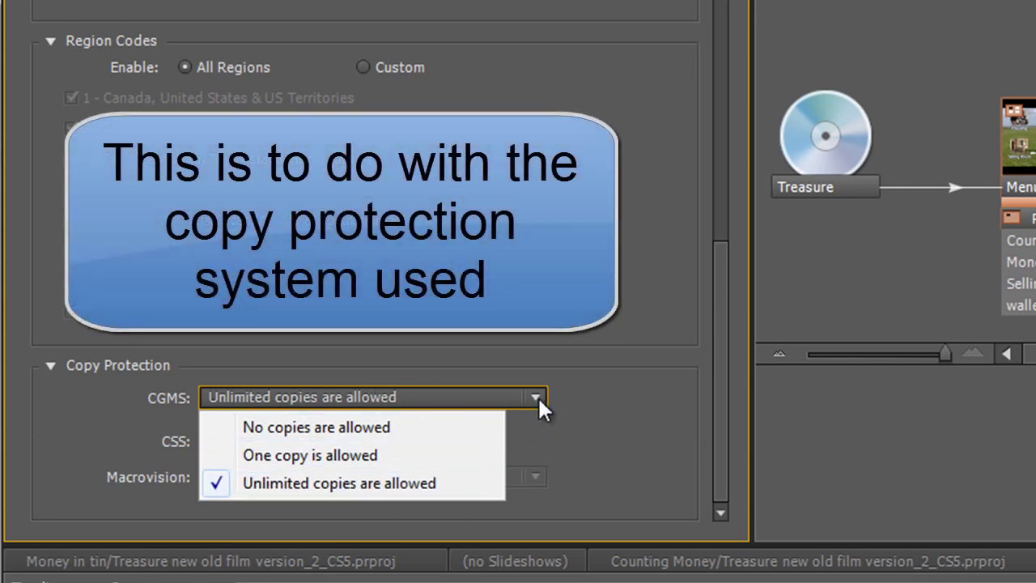
{"action": "left_click", "coordinate": [538, 397]}
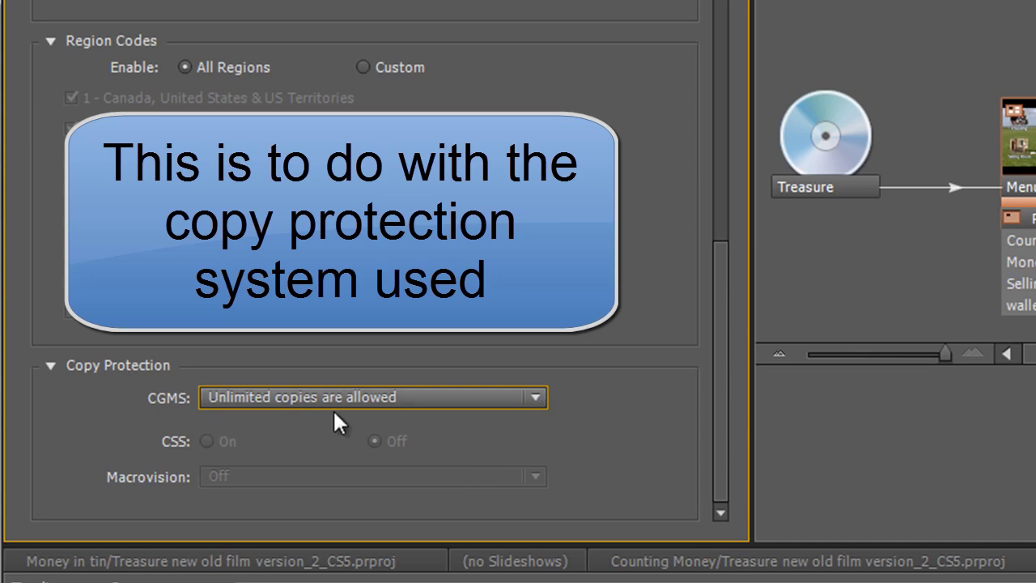
{"action": "left_click", "coordinate": [535, 397]}
{"action": "left_click", "coordinate": [406, 398]}
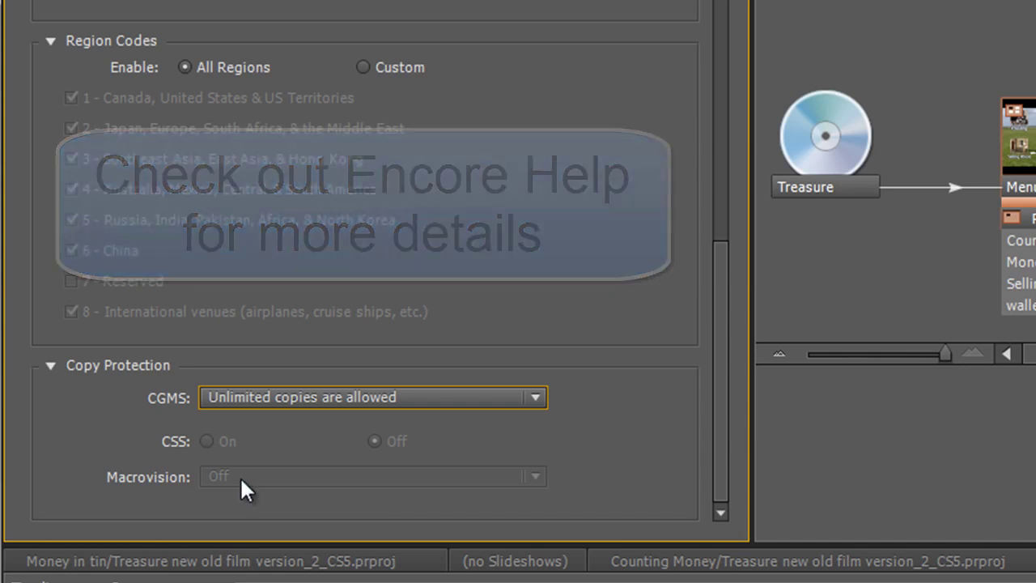
{"action": "scroll", "coordinate": [614, 315], "scroll_direction": "up", "scroll_amount": 10}
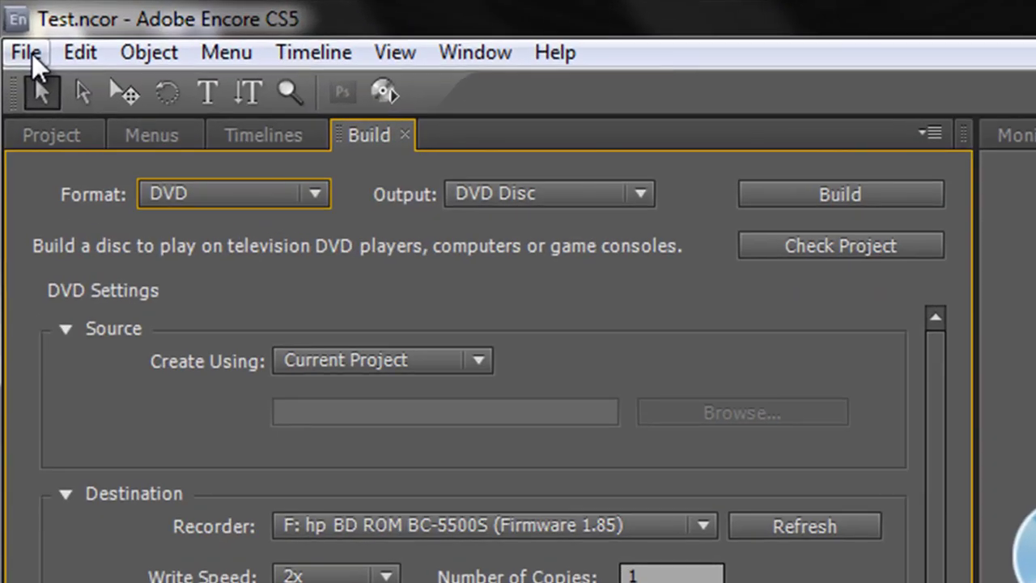
{"action": "left_click", "coordinate": [32, 58]}
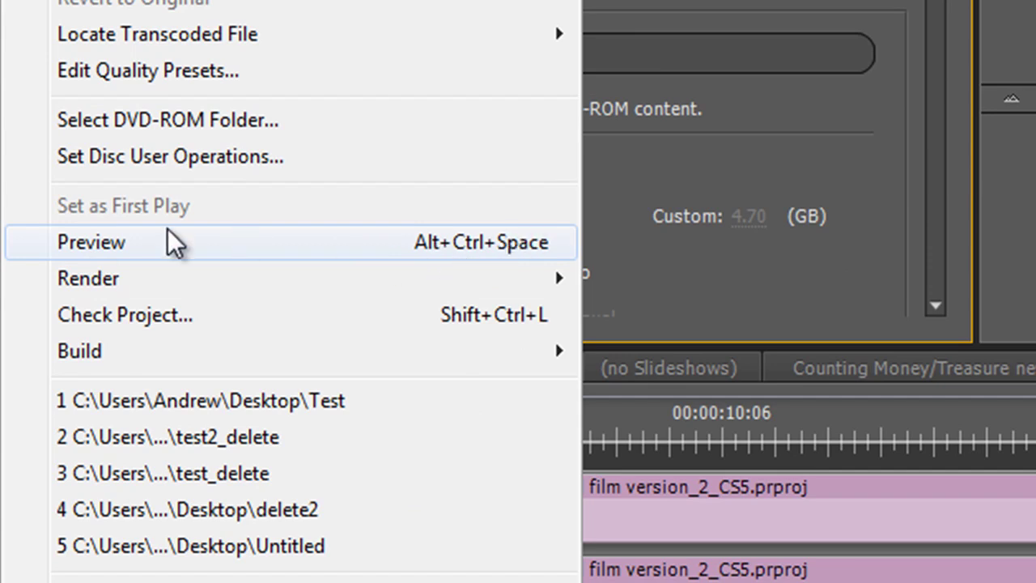
{"action": "left_click", "coordinate": [109, 242]}
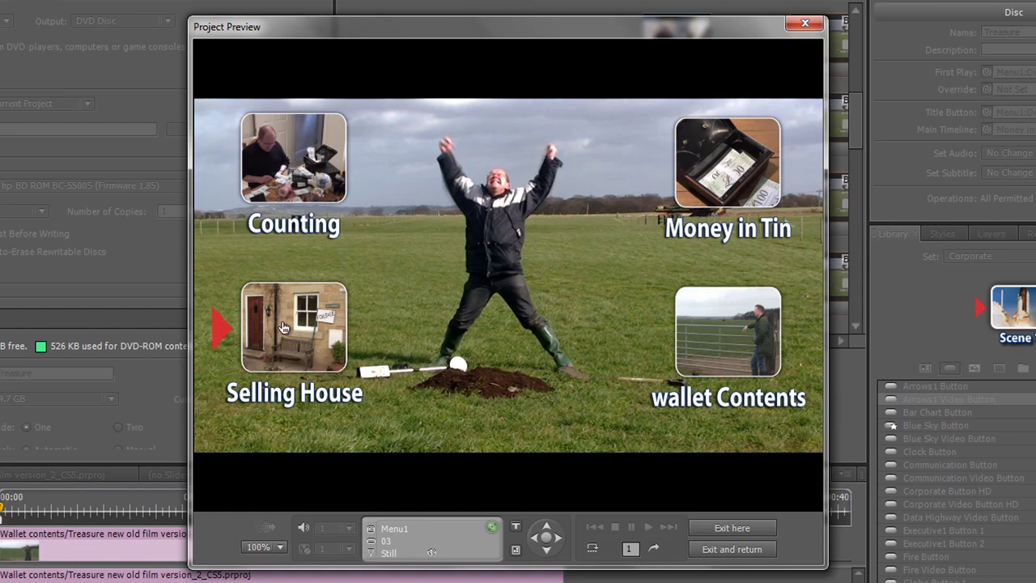
{"action": "left_click", "coordinate": [731, 189]}
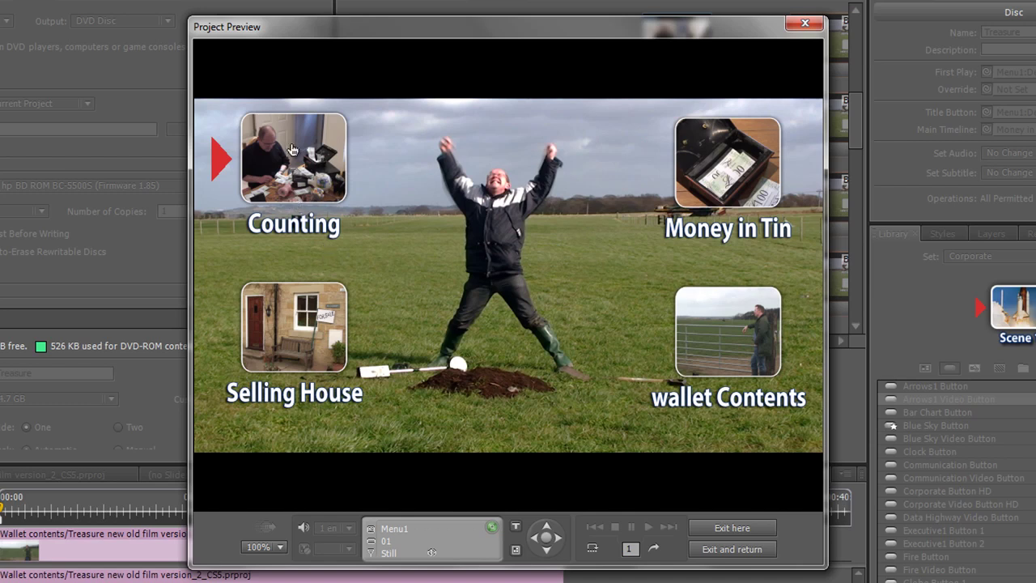
{"action": "left_click", "coordinate": [289, 166]}
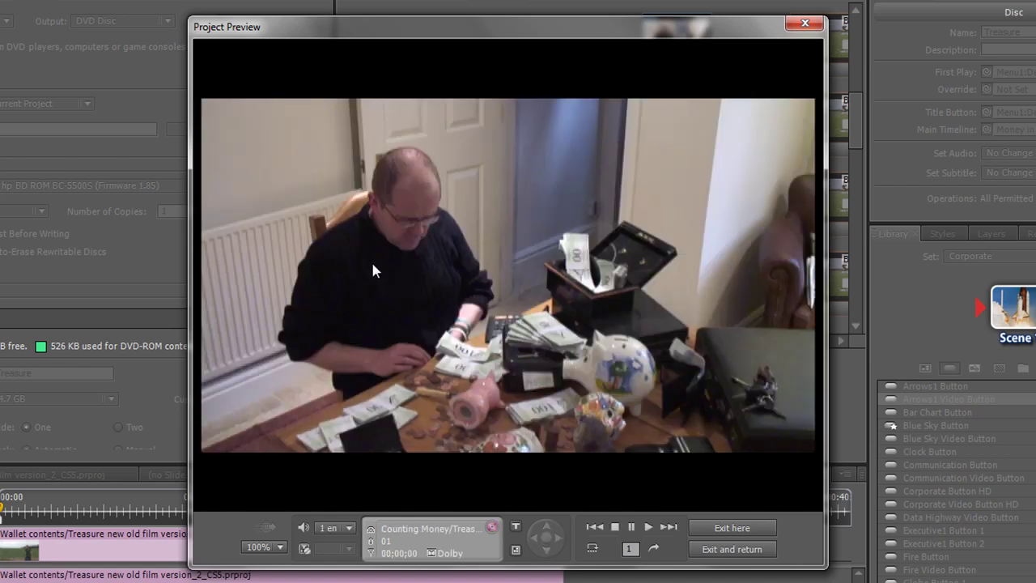
{"action": "left_click", "coordinate": [669, 527]}
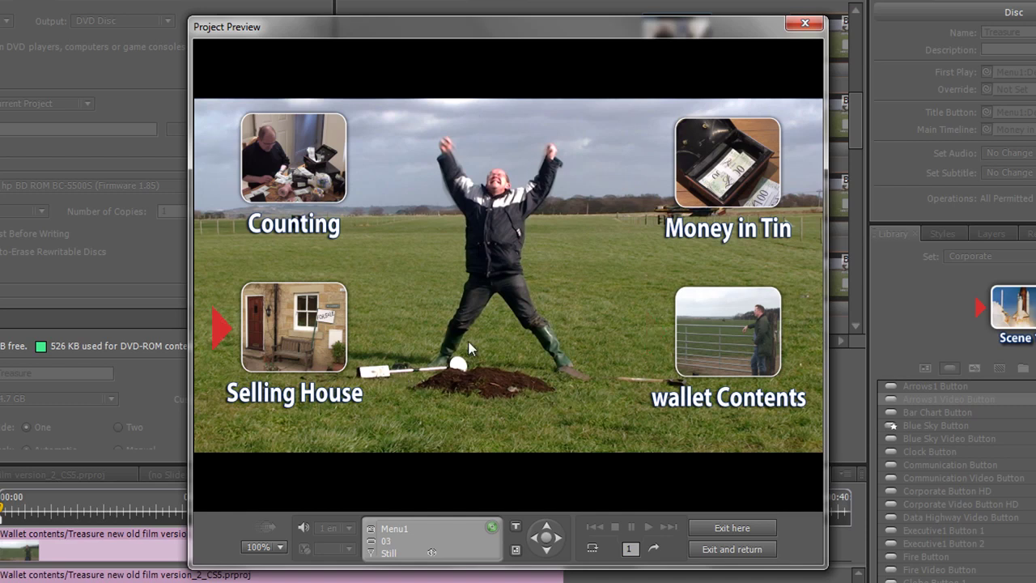
{"action": "left_click", "coordinate": [742, 529]}
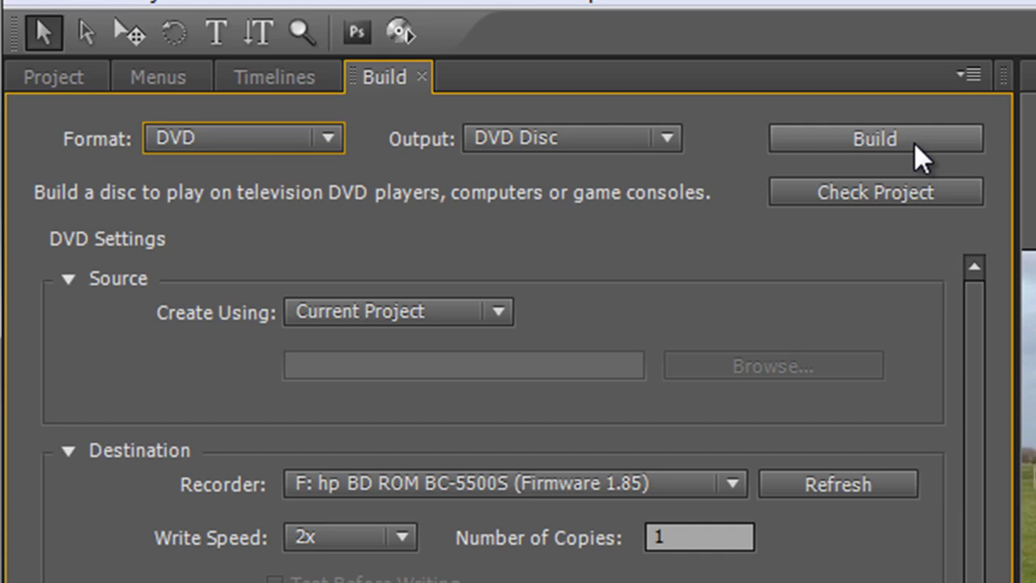
Step: Expand the Build panel's Format list showing DVD, Blu-ray and Flash
{"action": "left_click", "coordinate": [328, 139]}
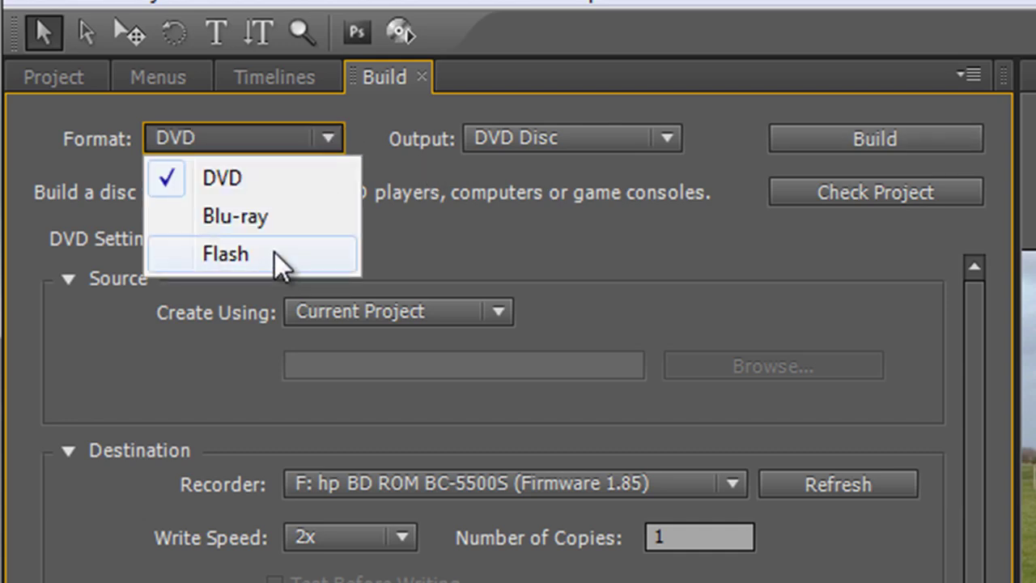